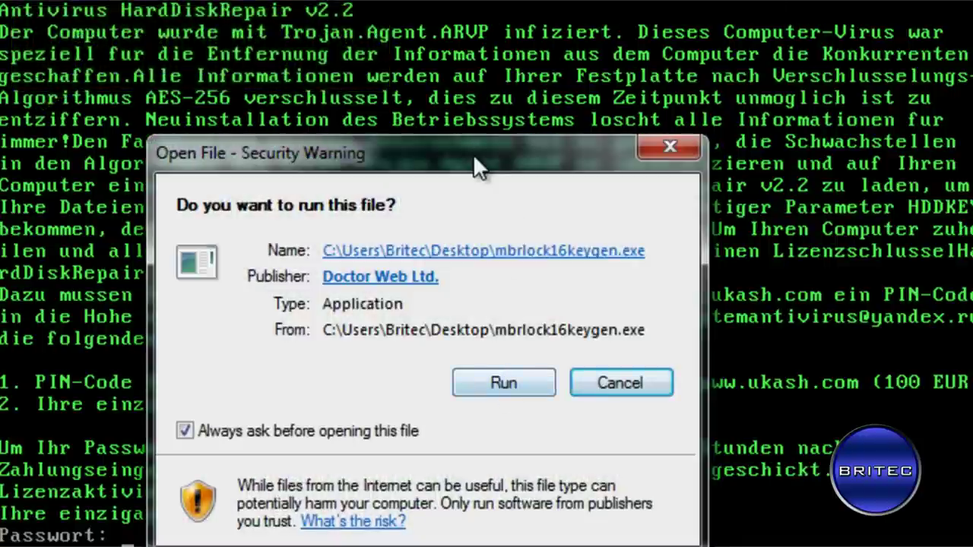
# Step: Run the keygen, enter the HDD key and generate the unlock password
pyautogui.moveTo(473, 153); pyautogui.dragTo(635, 117)
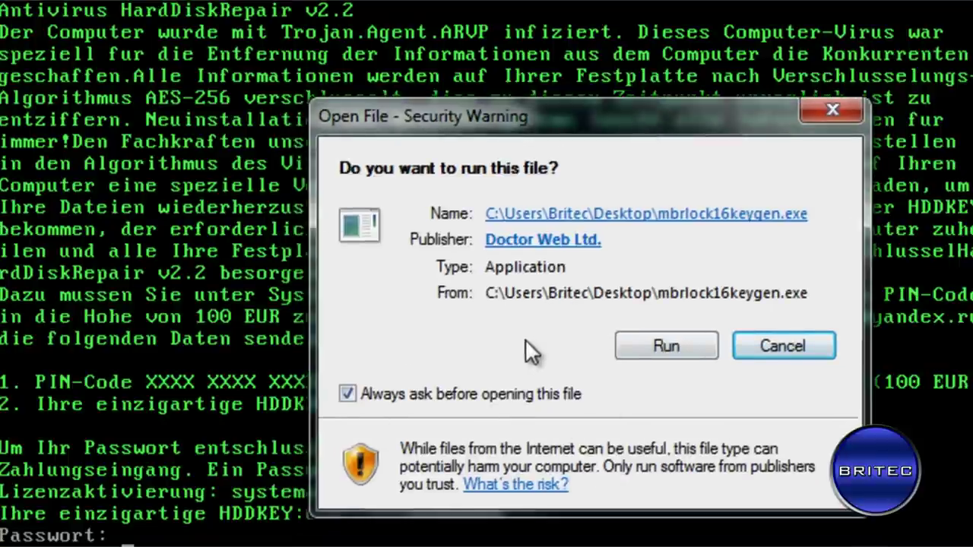
pyautogui.click(651, 346)
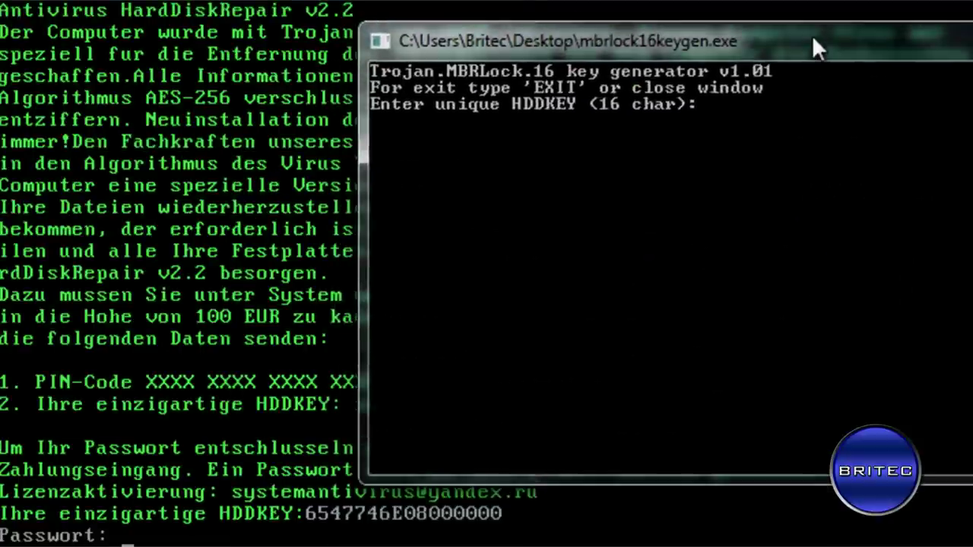
pyautogui.moveTo(813, 39); pyautogui.dragTo(811, 30)
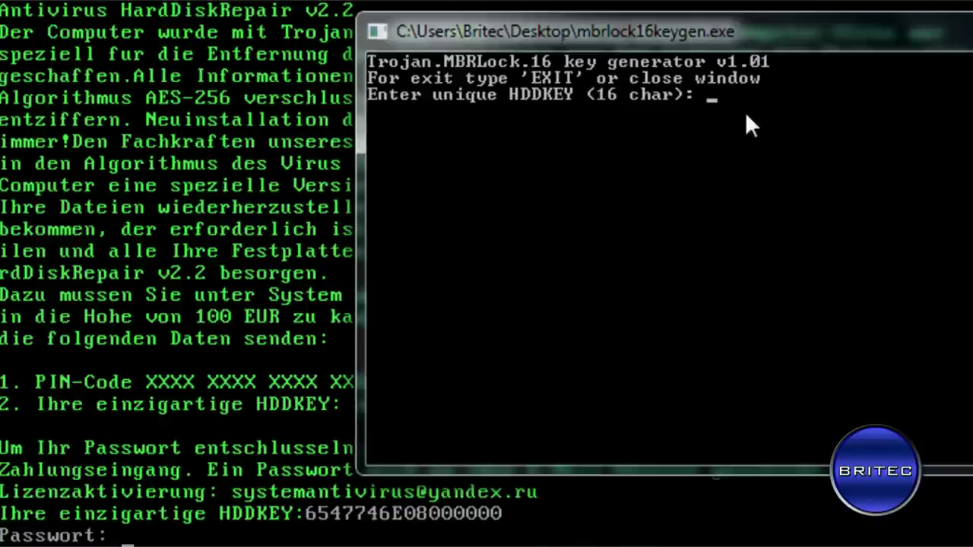
pyautogui.write('6')
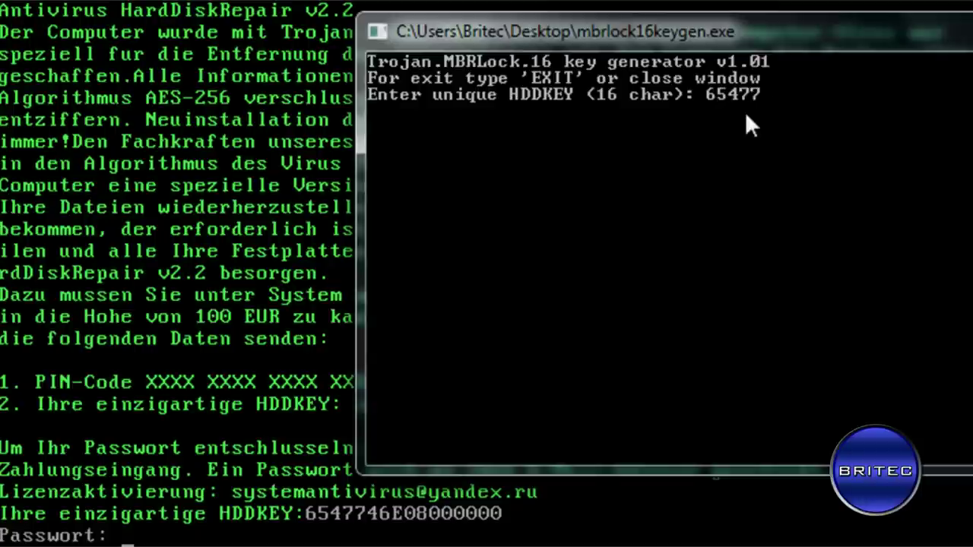
pyautogui.write('547746')
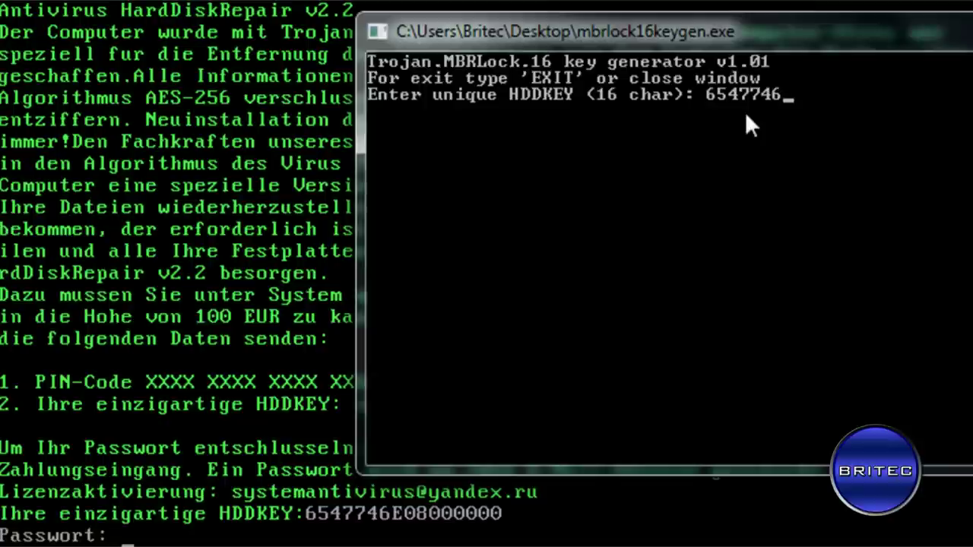
pyautogui.write('E08000')
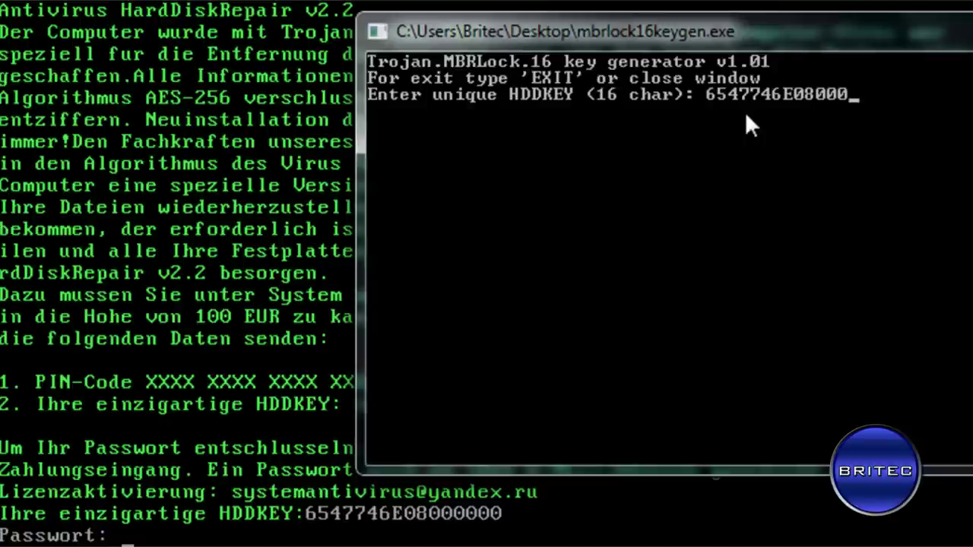
pyautogui.write('000')
pyautogui.press('Return')
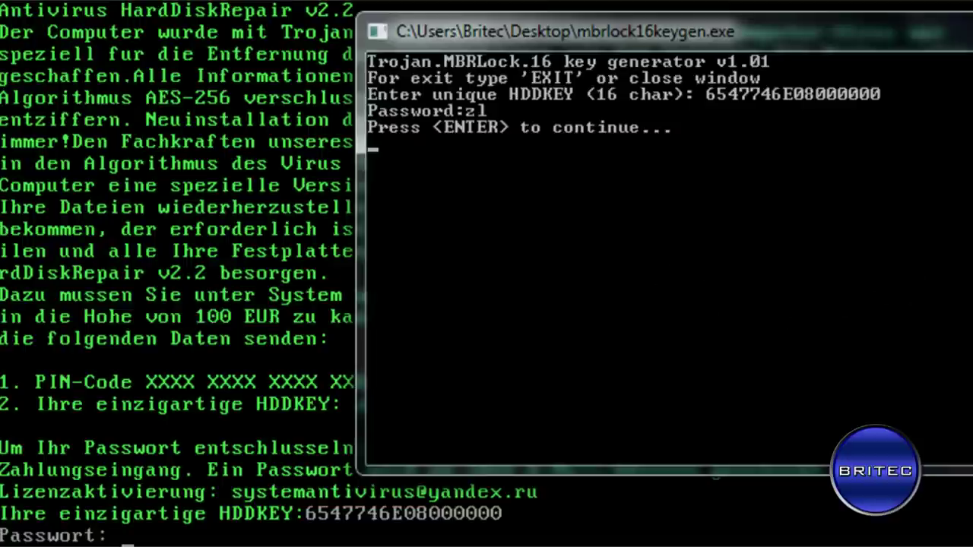
pyautogui.press('Return')
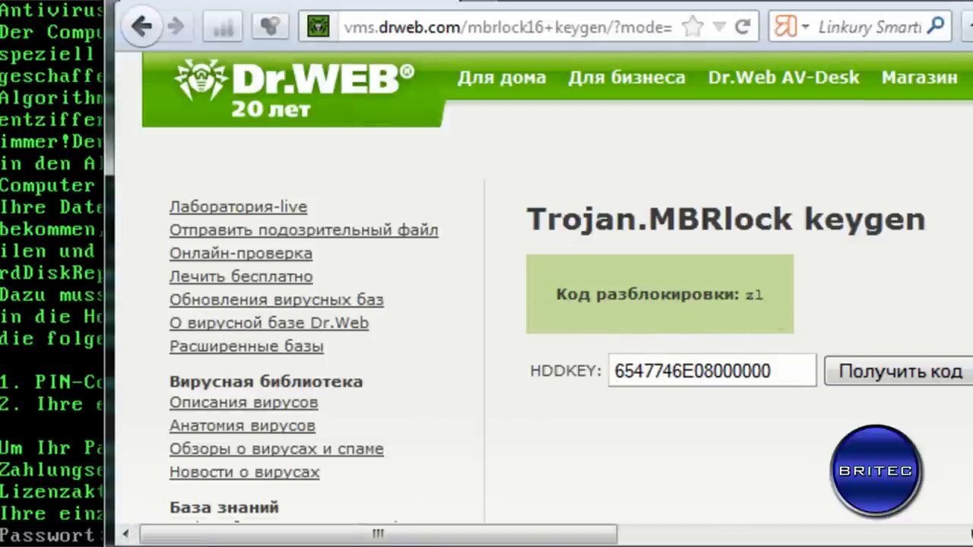
# Step: Leave the browser and move down the Hiren's BootCD menu to Mini Windows XP
pyautogui.hotkey('alt', 'Tab')
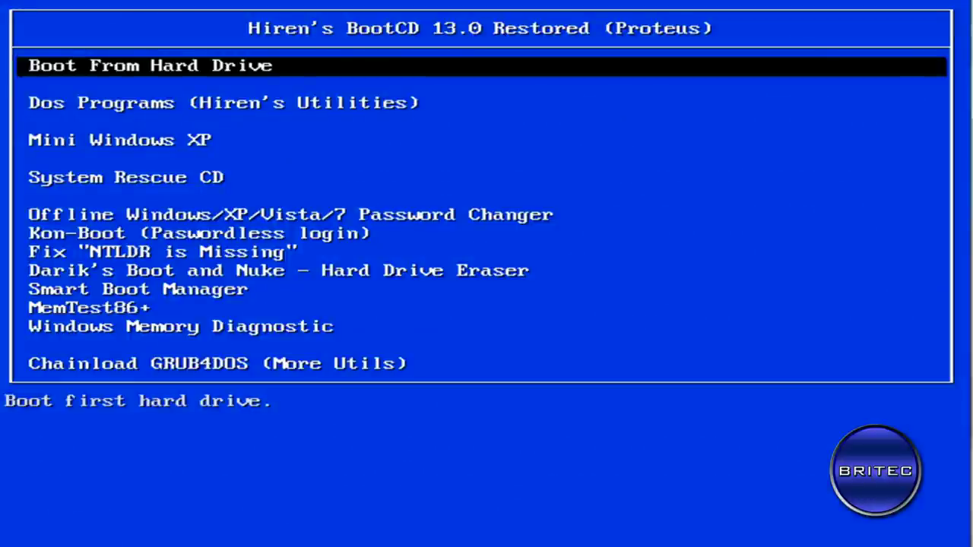
pyautogui.press('Down')
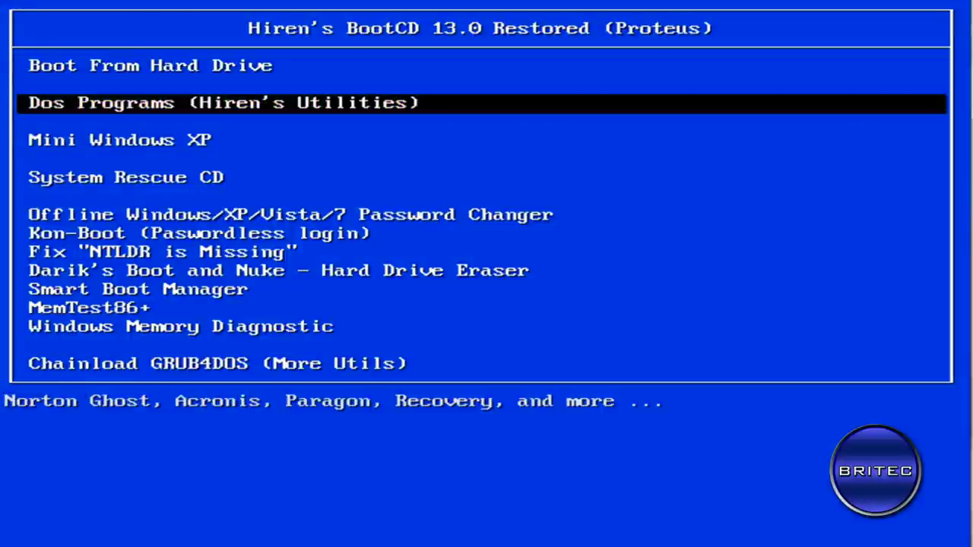
pyautogui.press('Down')
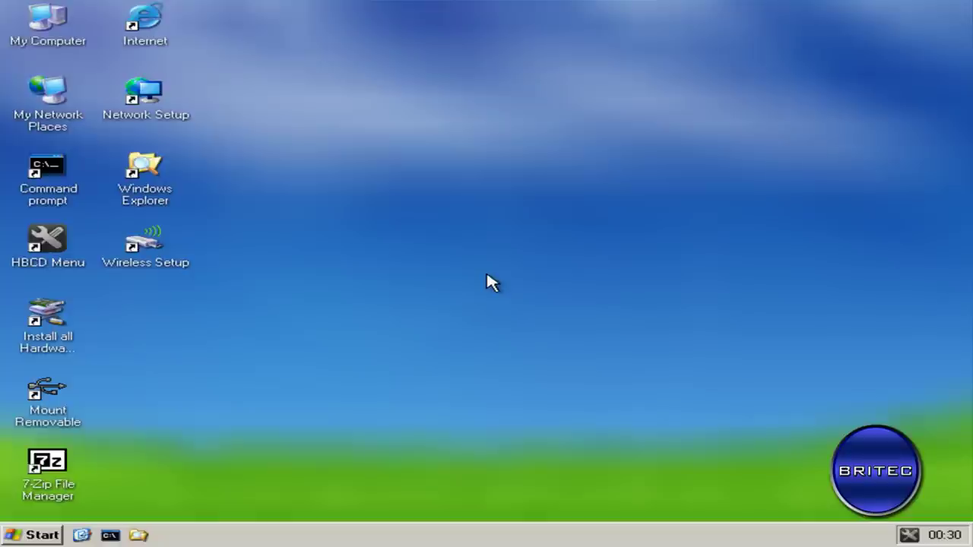
pyautogui.click(56, 22)
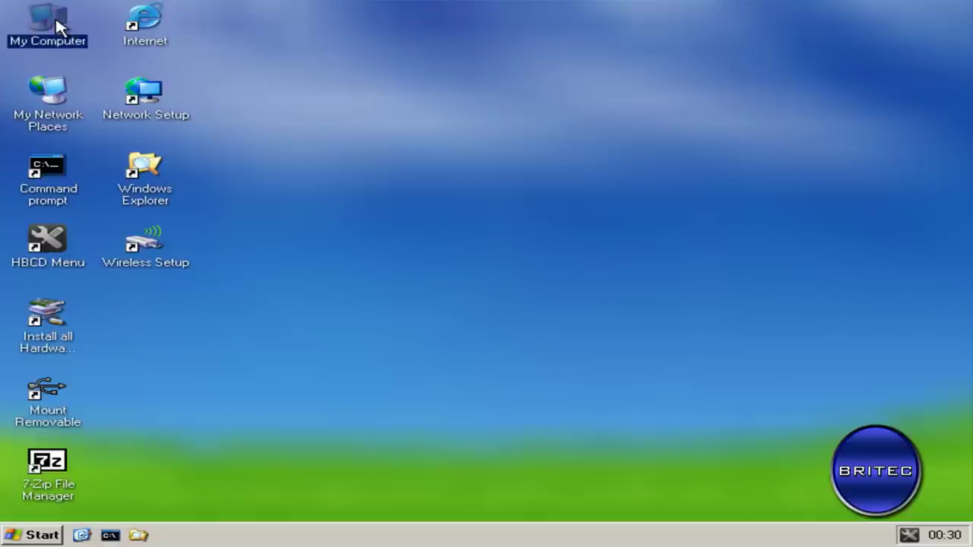
pyautogui.doubleClick(58, 26)
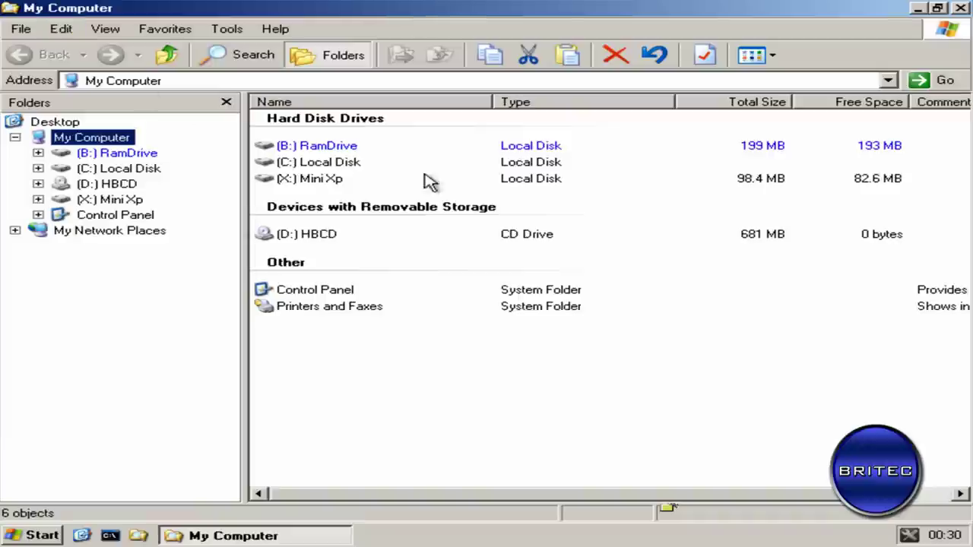
pyautogui.doubleClick(318, 167)
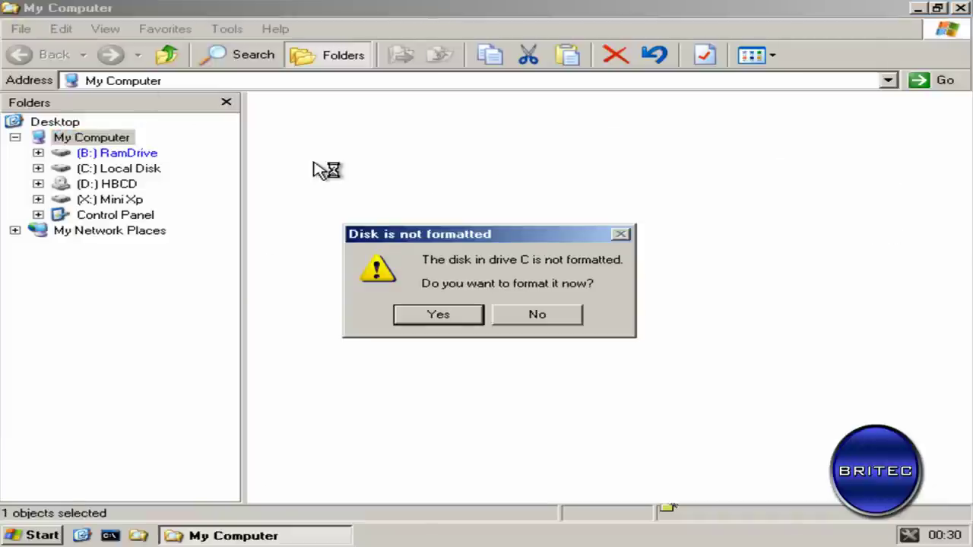
pyautogui.click(540, 315)
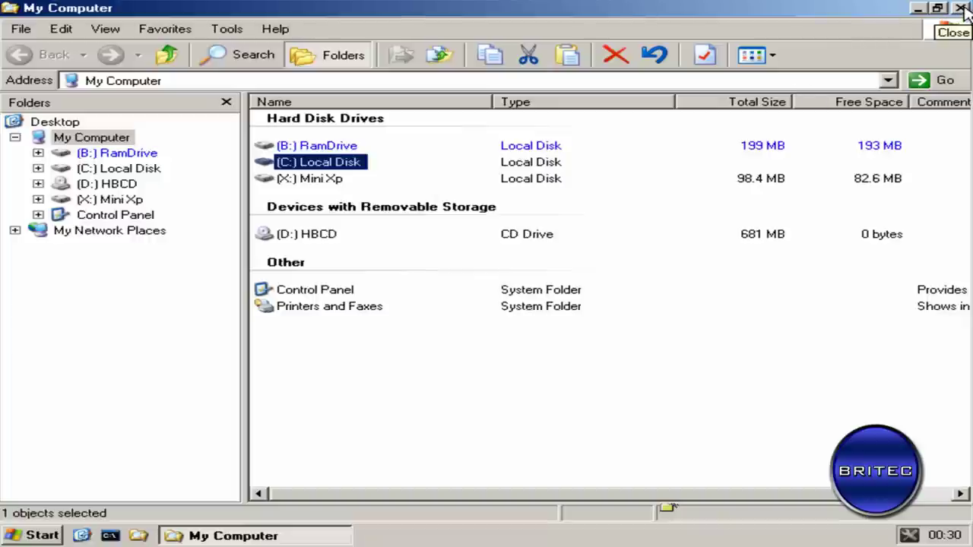
pyautogui.click(961, 8)
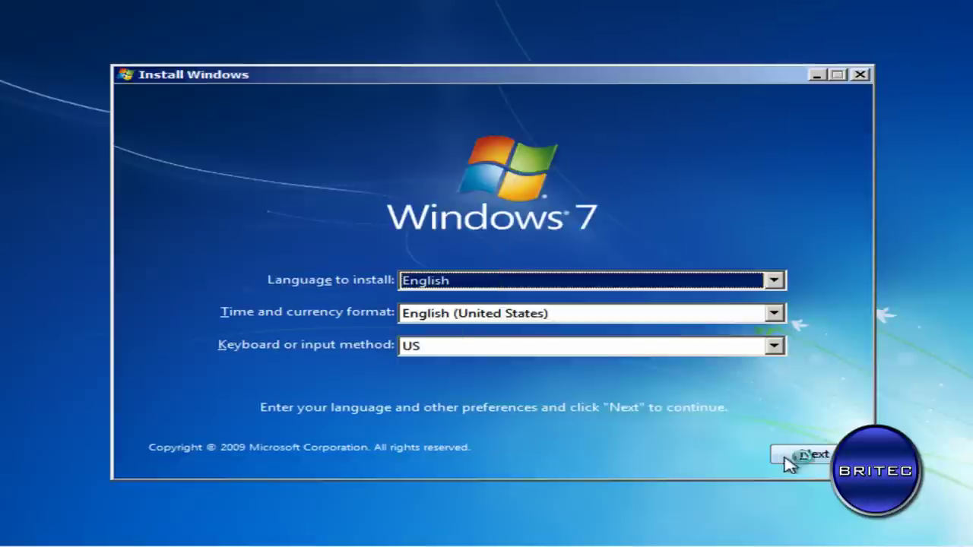
# Step: Accept the default language settings and choose Repair your computer
pyautogui.click(816, 458)
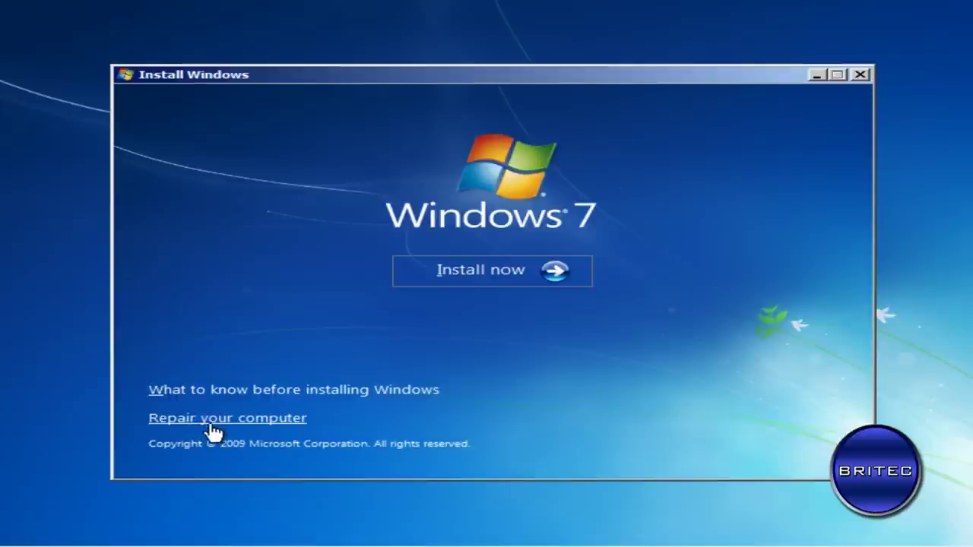
pyautogui.click(228, 420)
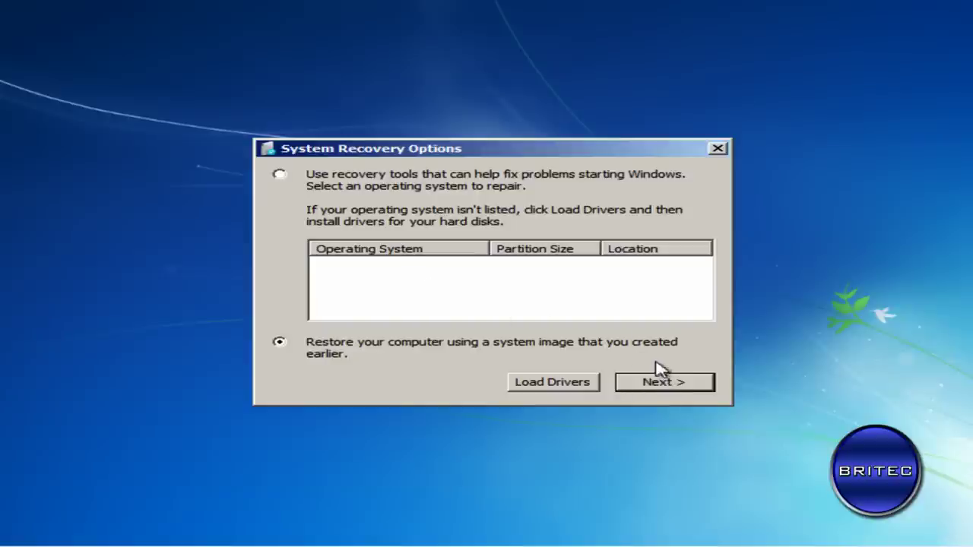
# Step: Choose Use recovery tools, run Startup Repair, then finish and restart
pyautogui.click(298, 175)
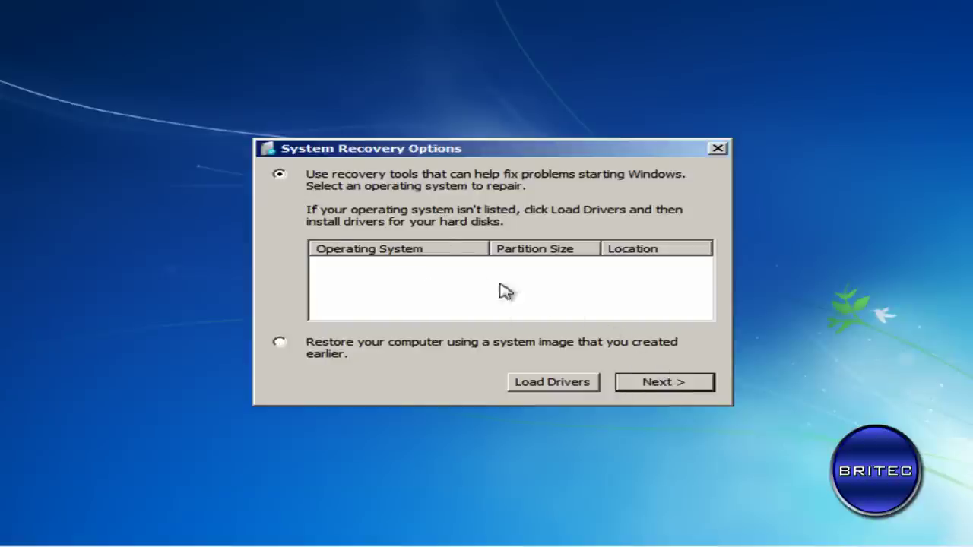
pyautogui.click(650, 387)
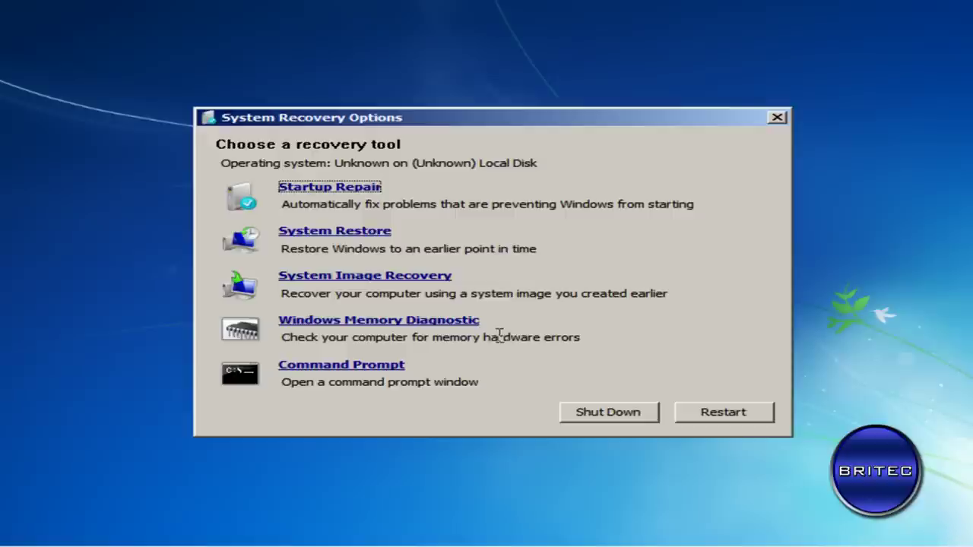
pyautogui.click(326, 190)
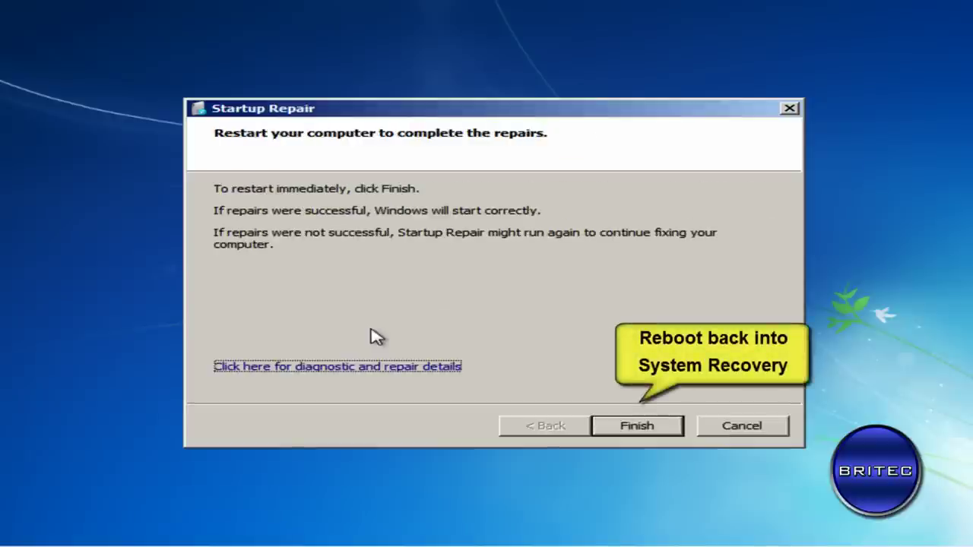
pyautogui.click(633, 427)
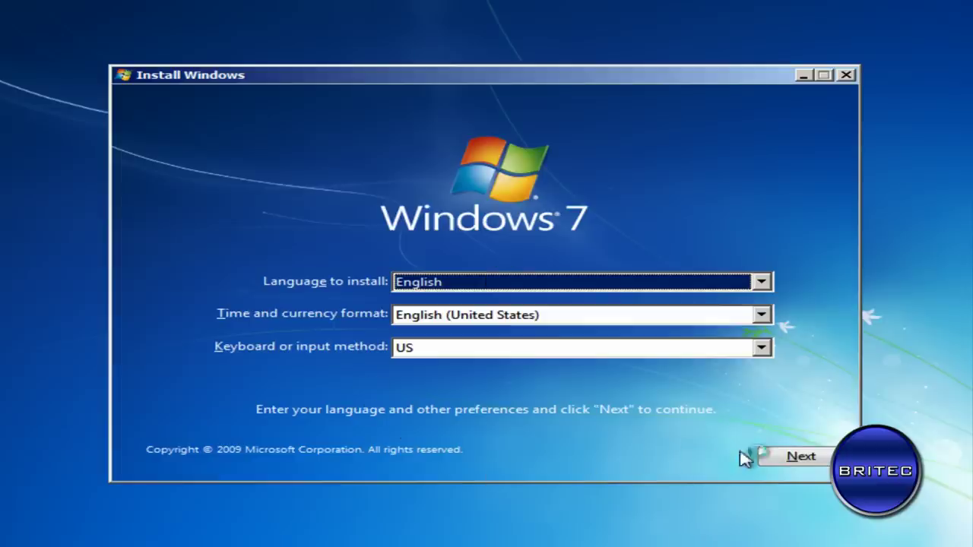
# Step: Accept the language page, choose Repair your computer, then apply Repair and restart
pyautogui.click(811, 457)
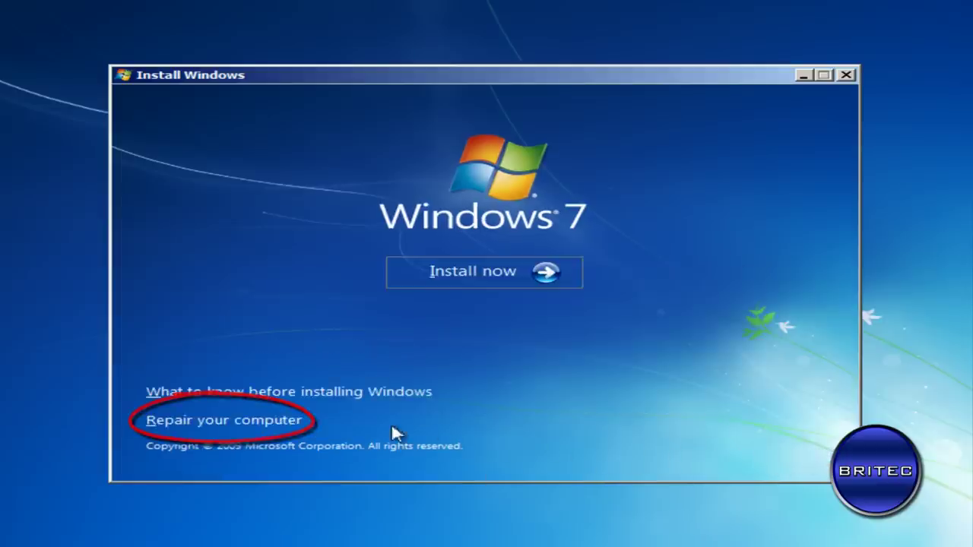
pyautogui.click(228, 424)
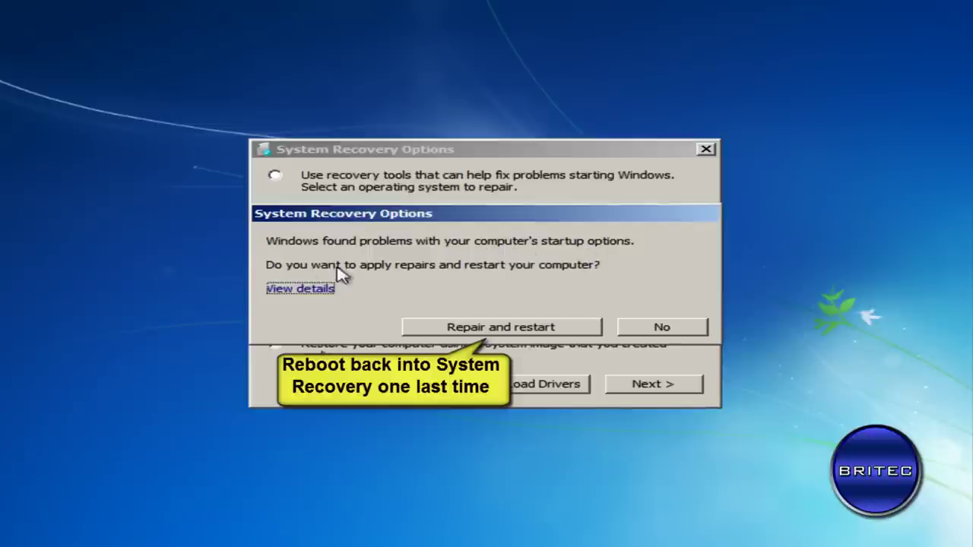
pyautogui.click(507, 331)
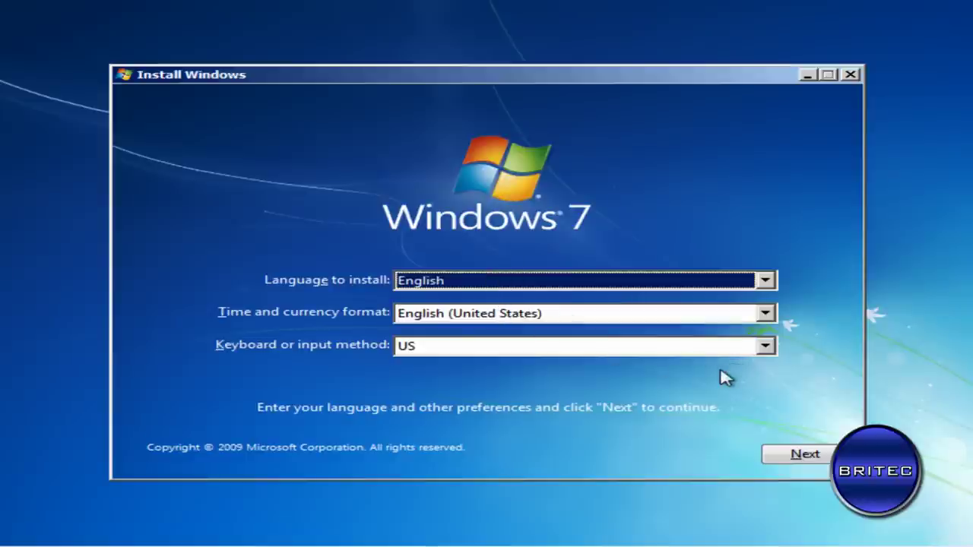
# Step: Accept the language page, choose Repair your computer, and continue with Windows 7 Ultimate on D
pyautogui.click(804, 455)
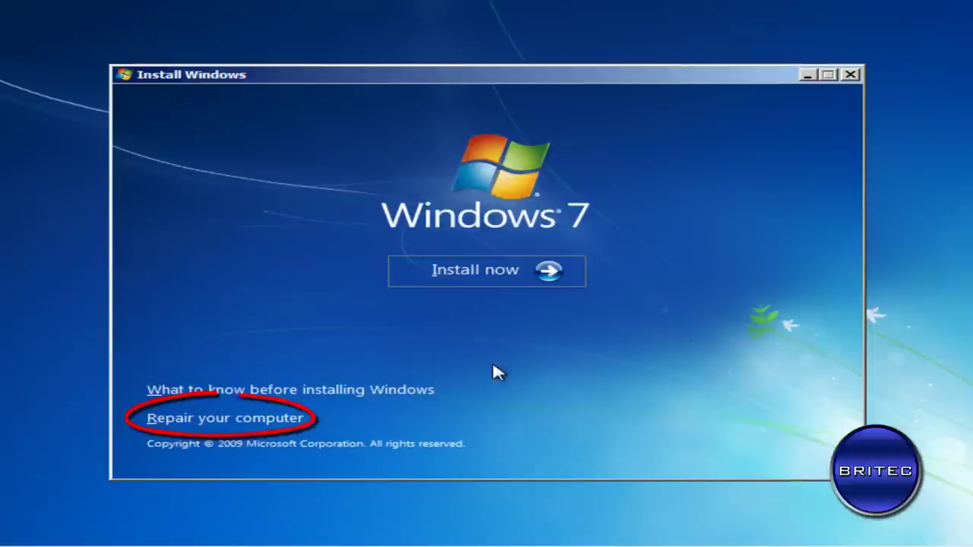
pyautogui.click(226, 422)
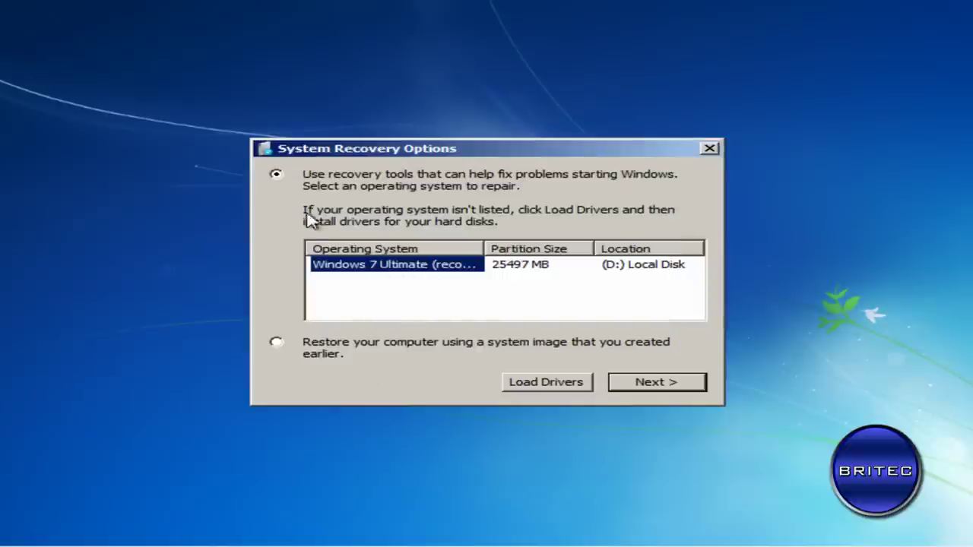
pyautogui.click(652, 384)
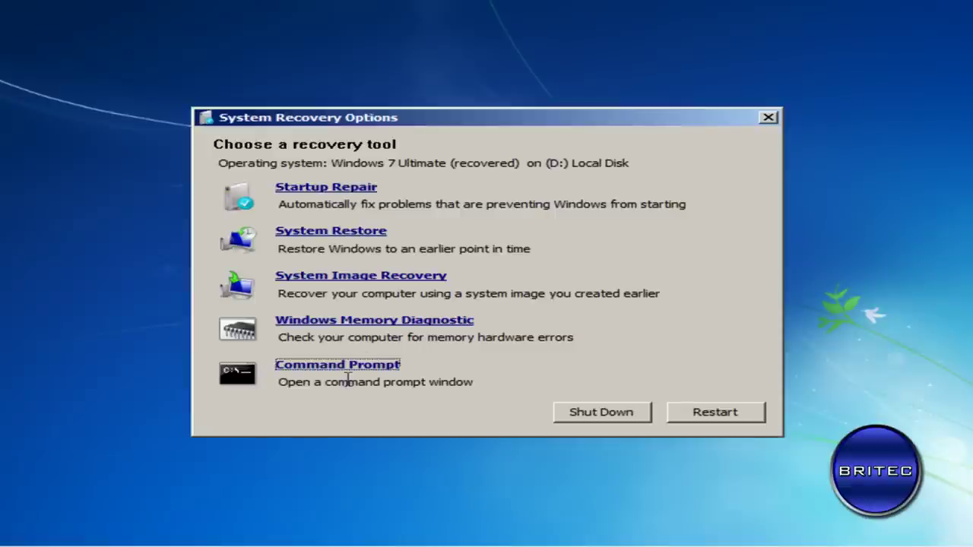
# Step: Open Command Prompt, run dir, then list drive D's Windows, Users and Program Files folders
pyautogui.click(342, 367)
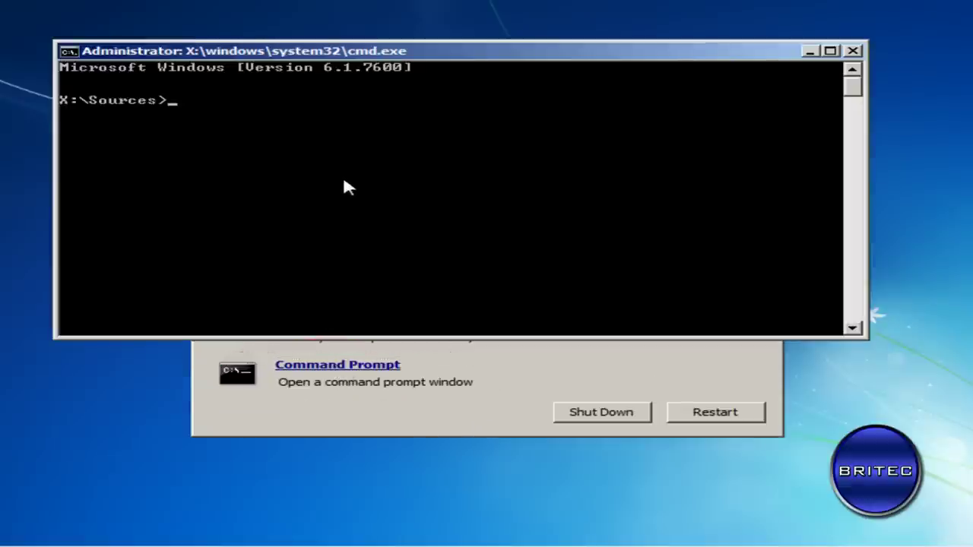
pyautogui.write('dir')
pyautogui.press('Return')
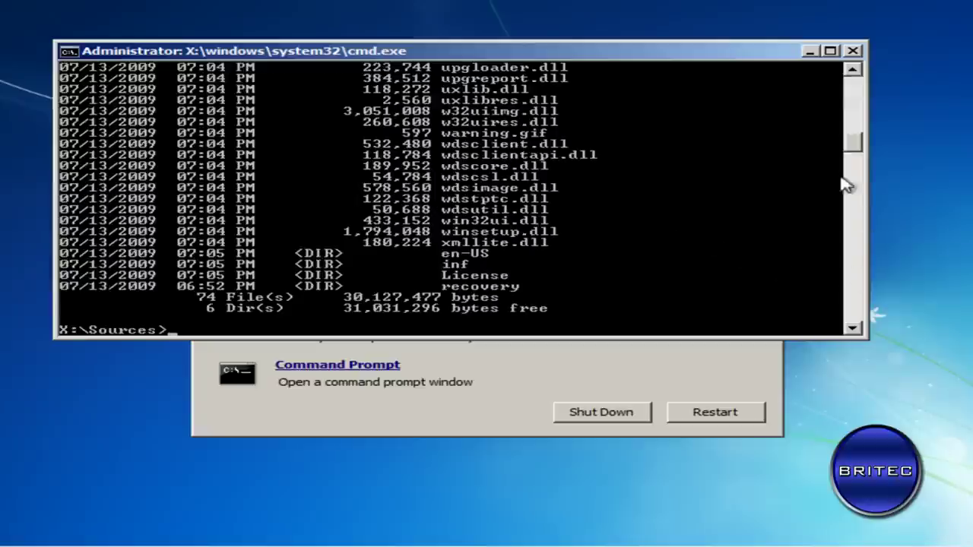
pyautogui.moveTo(854, 145)
pyautogui.mouseDown()
pyautogui.moveTo(857, 88)
pyautogui.moveTo(851, 158)
pyautogui.mouseUp()
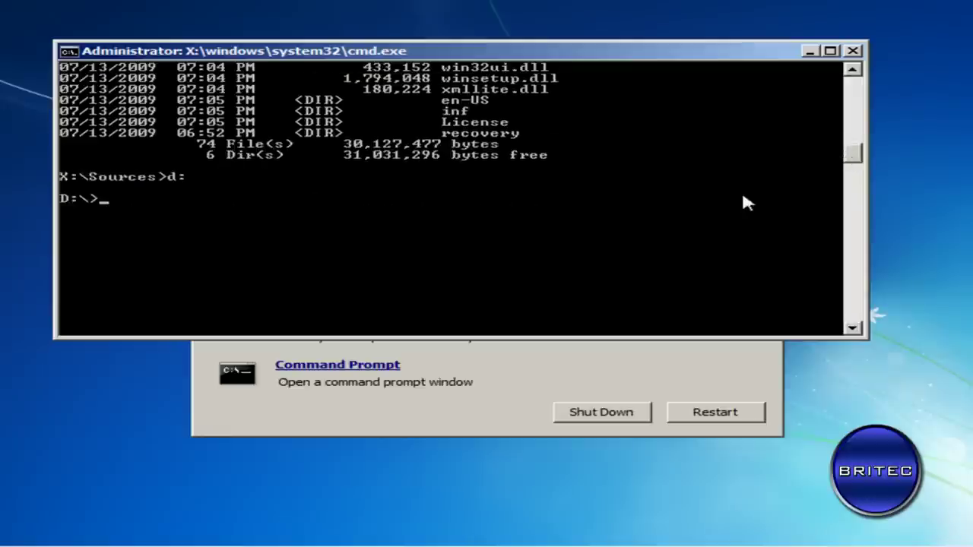
pyautogui.write('r')
pyautogui.press('Return')
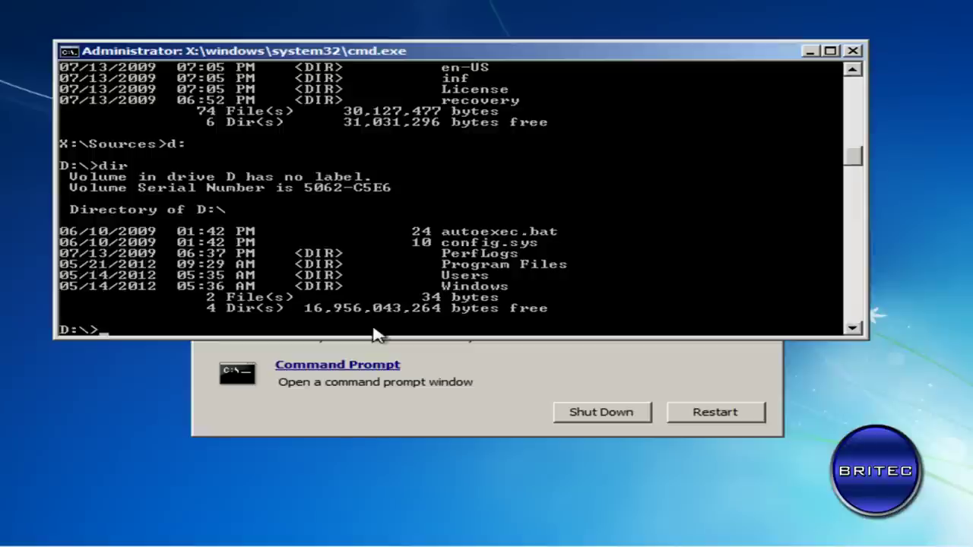
# Step: Run bootrec /fixmbr and bootrec /fixboot to repair the MBR and boot sector
pyautogui.write('bootrec')
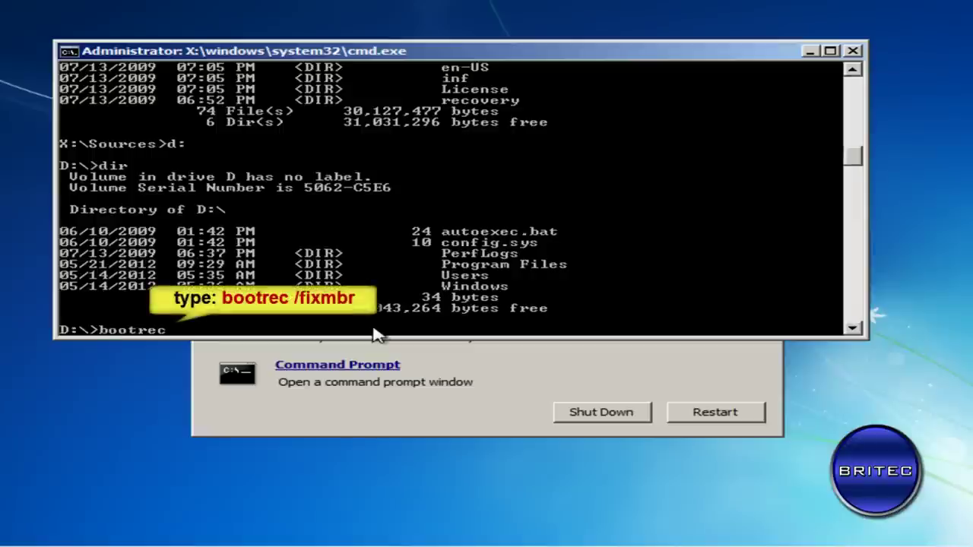
pyautogui.write('/fixmbr')
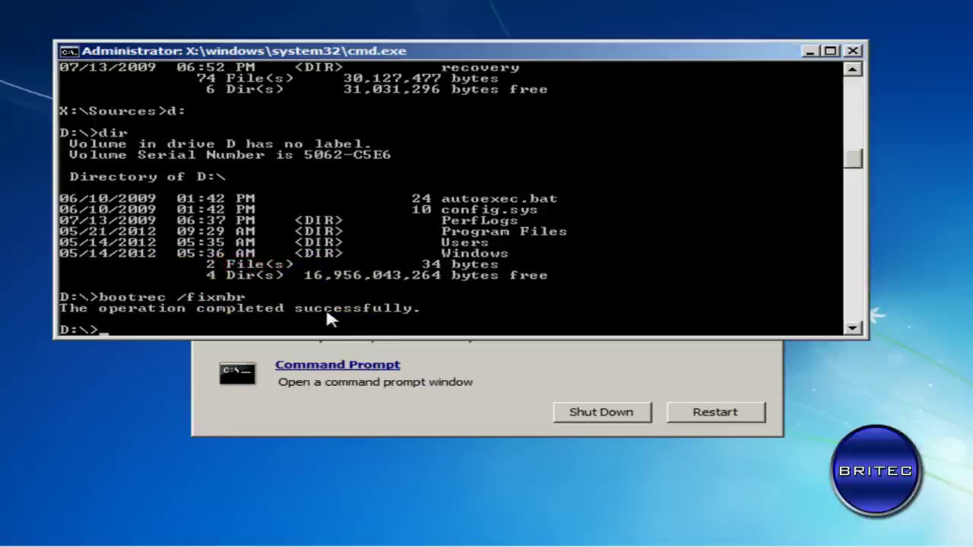
pyautogui.write('boo')
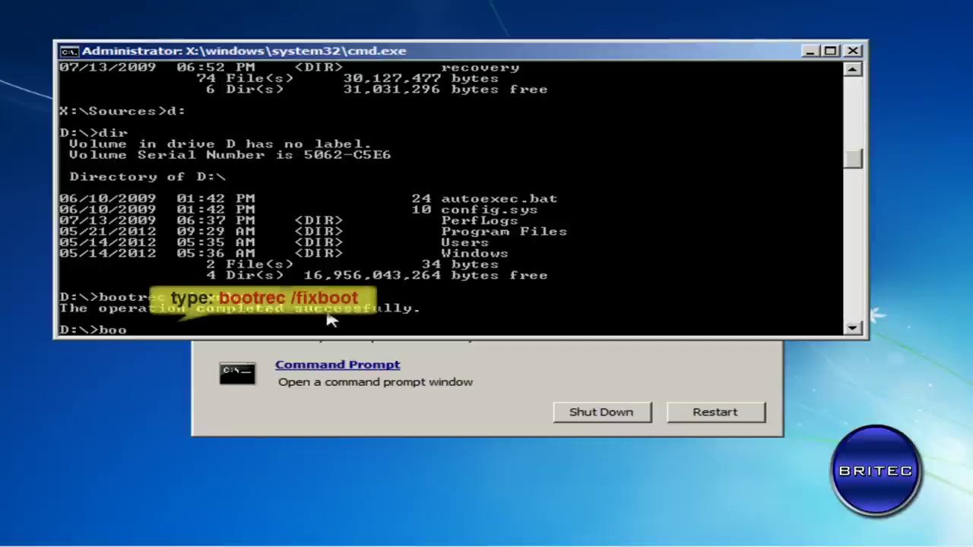
pyautogui.write('trec ')
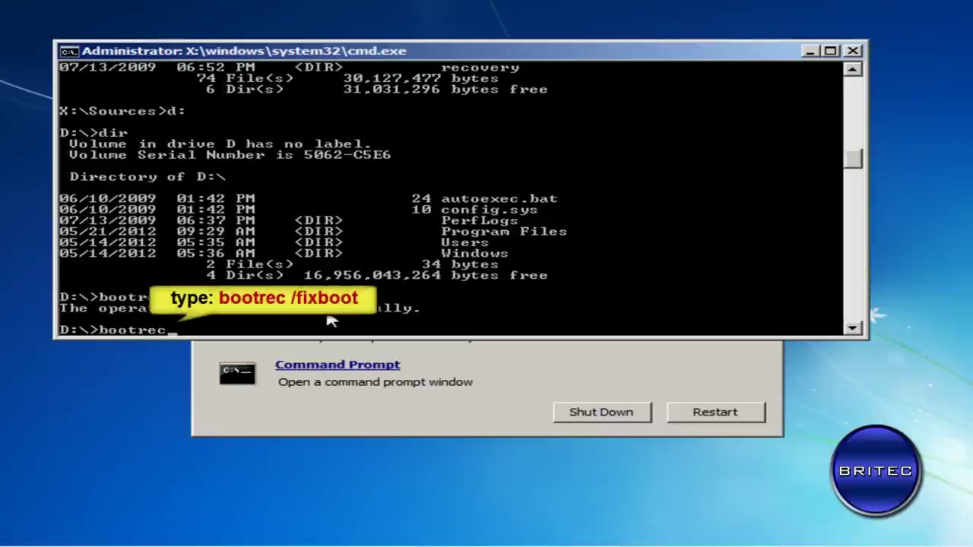
pyautogui.write('/fixboot')
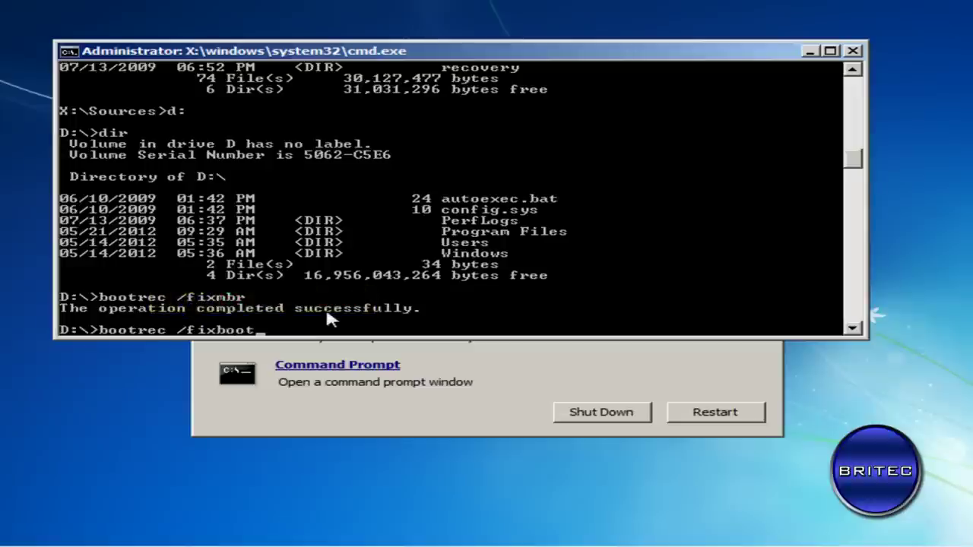
pyautogui.press('Return')
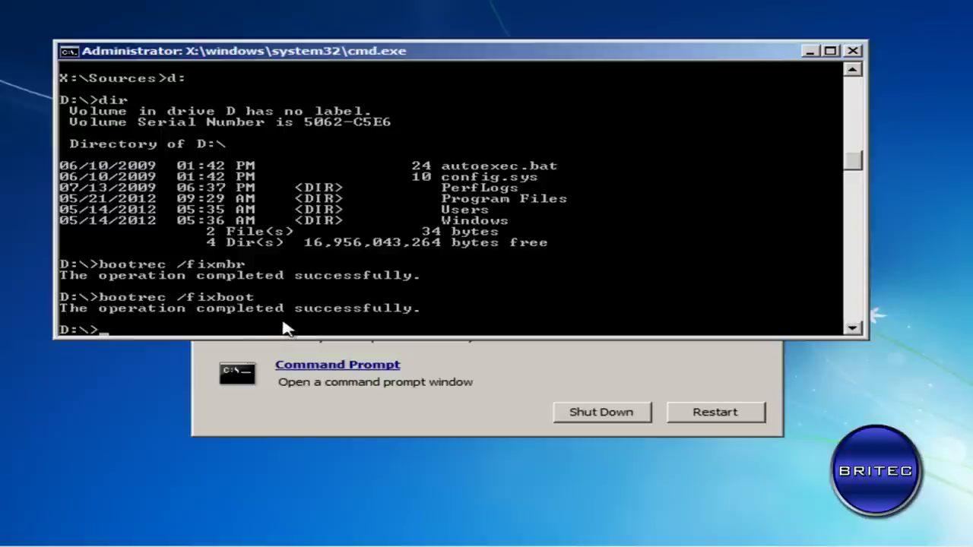
# Step: Exit the console with 'exit' and restart into the normal Windows 7 desktop
pyautogui.write('exit')
pyautogui.press('Return')
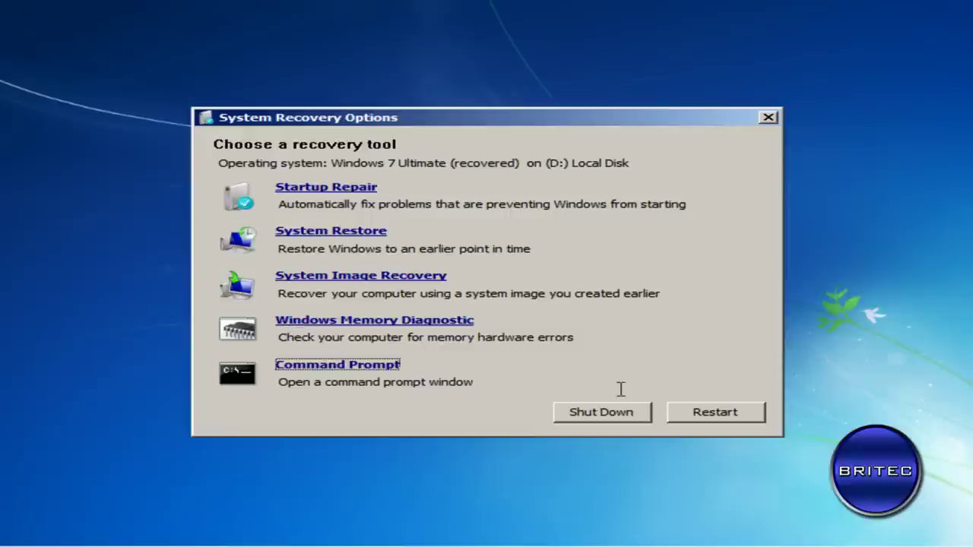
pyautogui.click(709, 421)
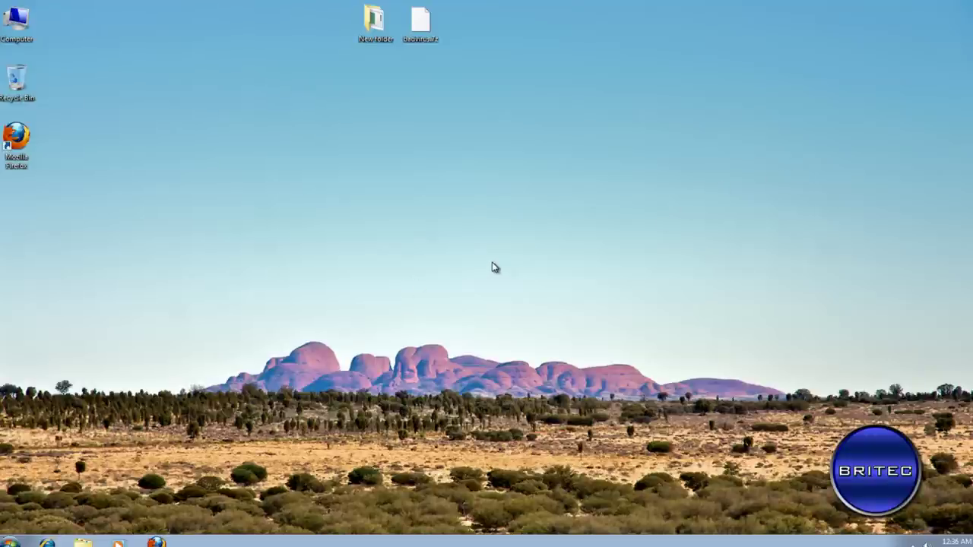
pyautogui.doubleClick(15, 28)
pyautogui.doubleClick(384, 192)
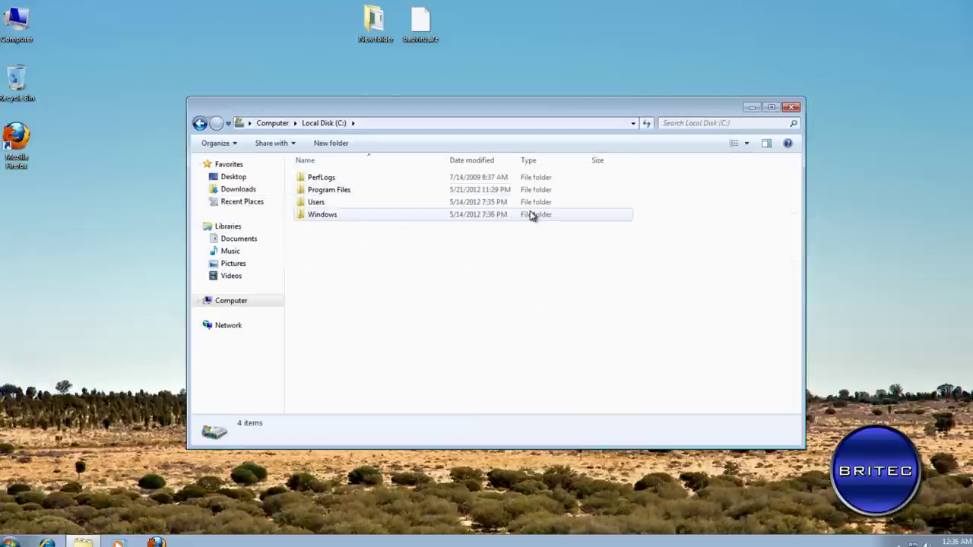
pyautogui.click(792, 107)
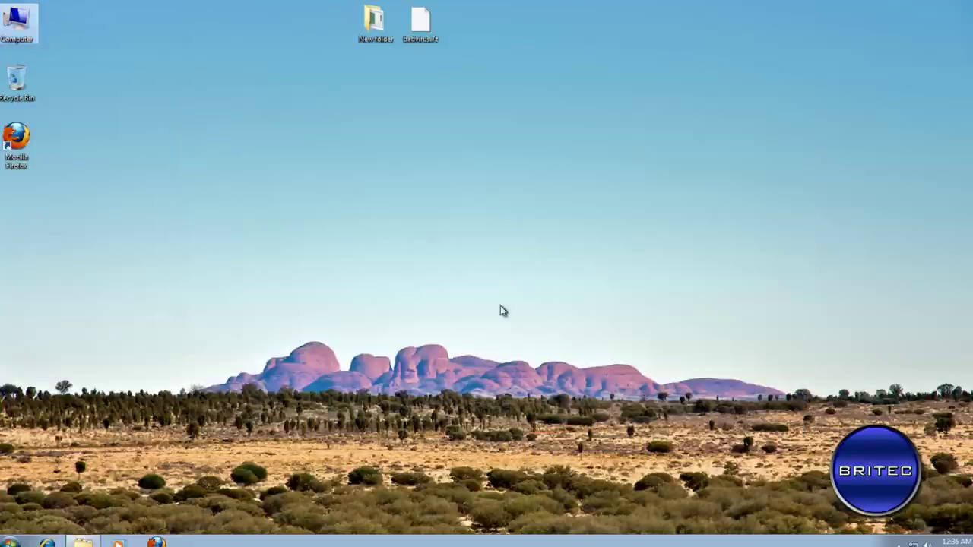